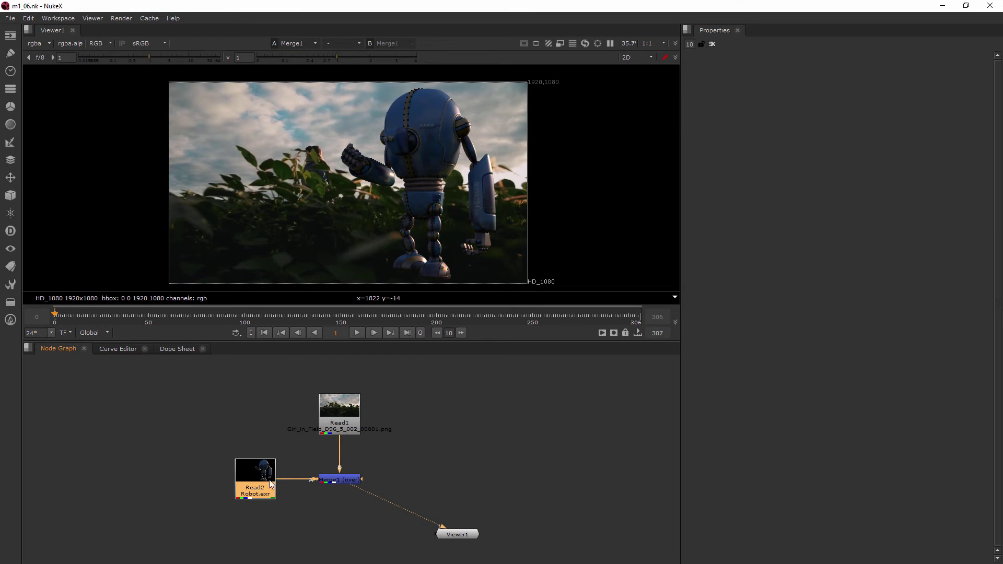
Step: Move the Viewer1 node directly under Merge1 in the node graph
left_click_drag(459, 532, 351, 525)
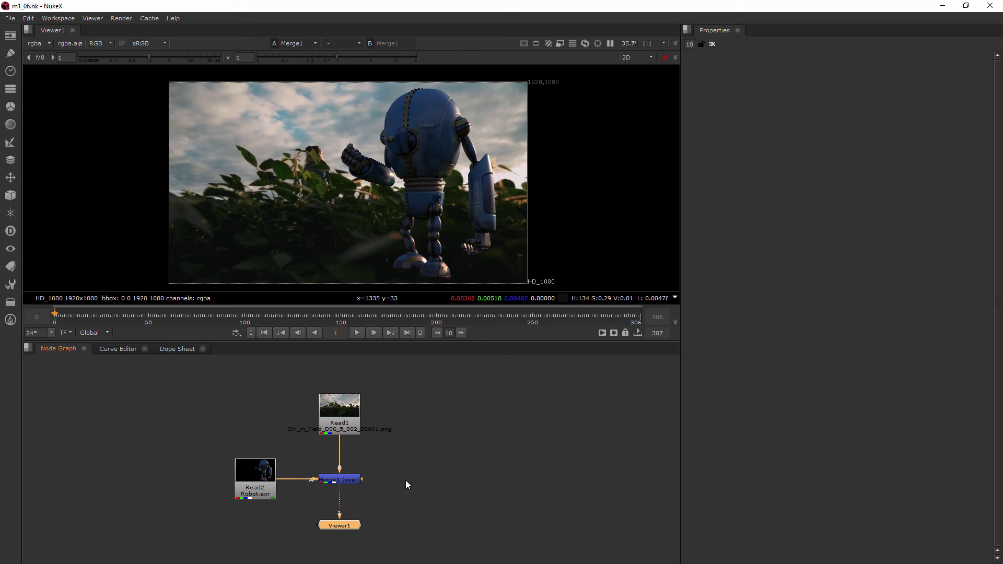
Step: Read in Robot_notPremultiplied.exr as Read3, view it in Viewer1, and nudge the node up
left_click(450, 436)
key("r")
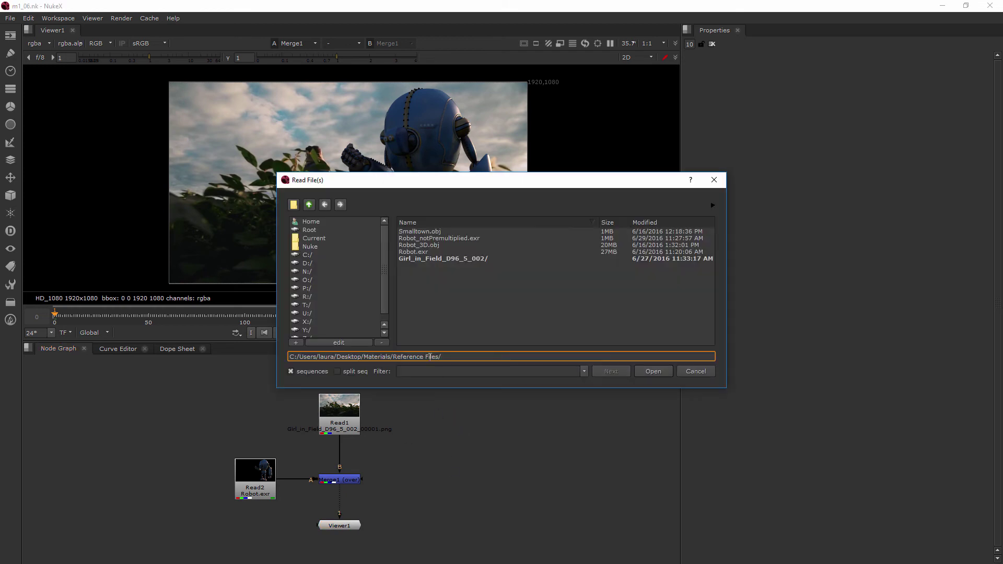
left_click(452, 238)
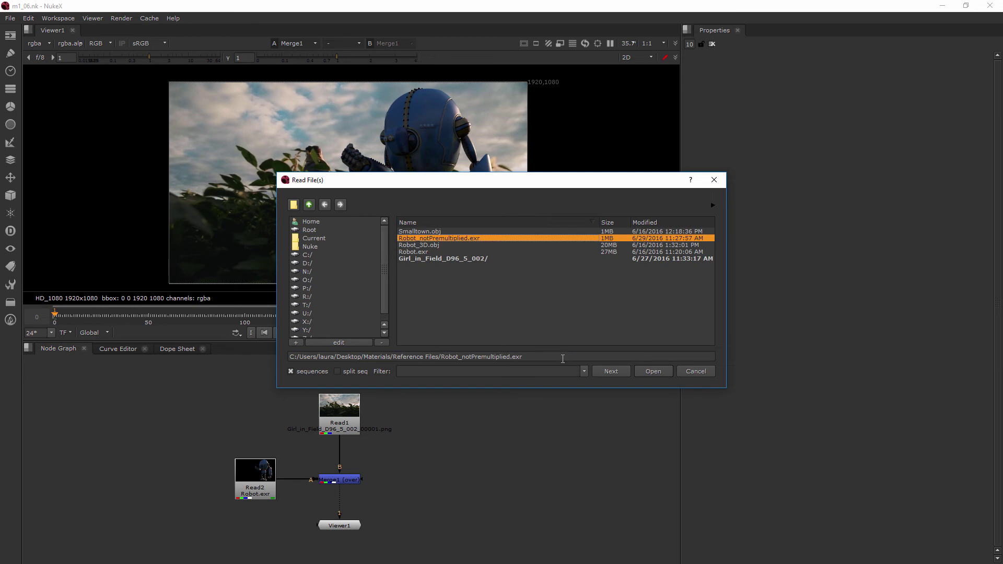
left_click(653, 371)
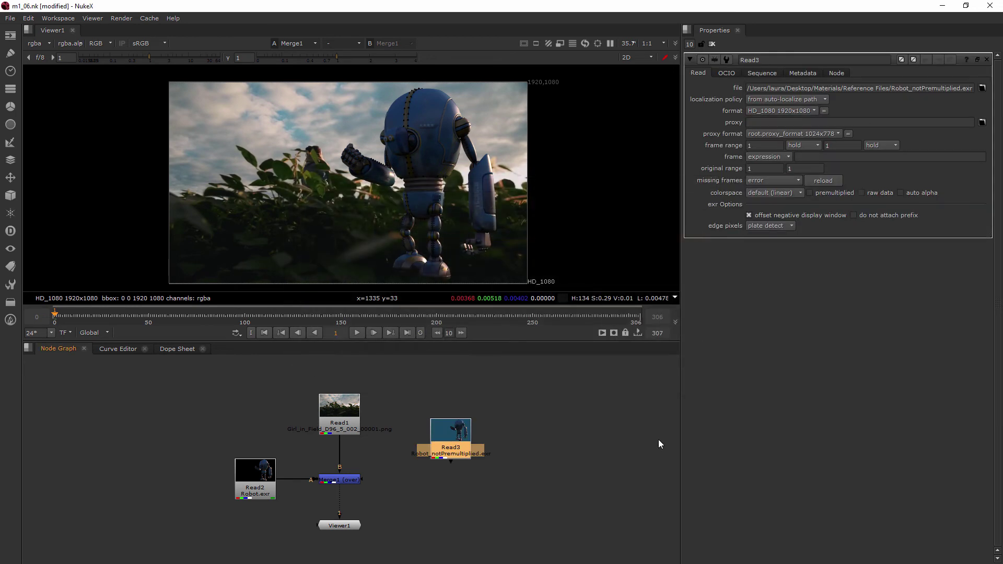
key("1")
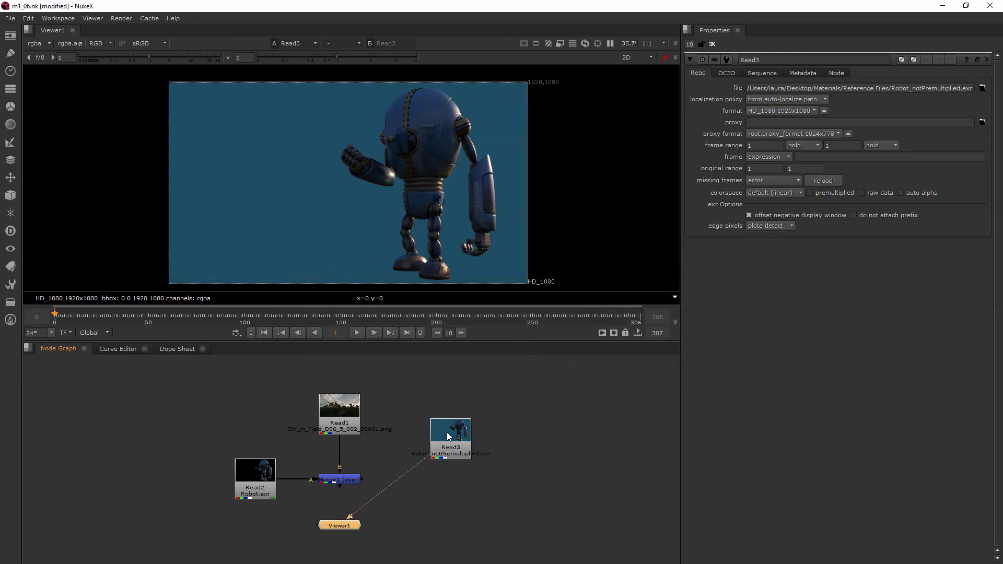
left_click_drag(447, 436, 453, 420)
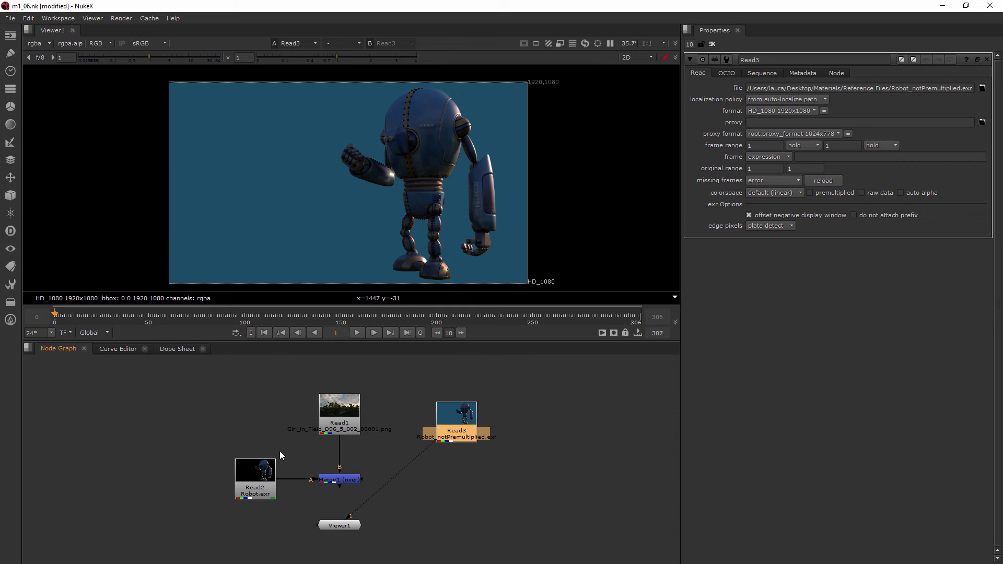
Step: Add a Merge2 node with Read3 as A and the field plate as B, and view it
left_click(451, 491)
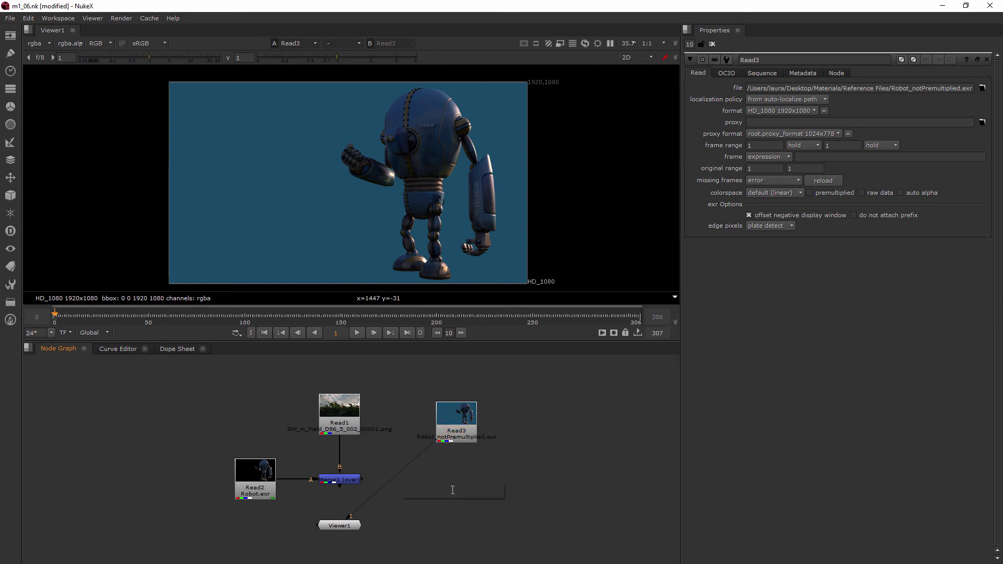
key("Tab")
type("mer")
key("Return")
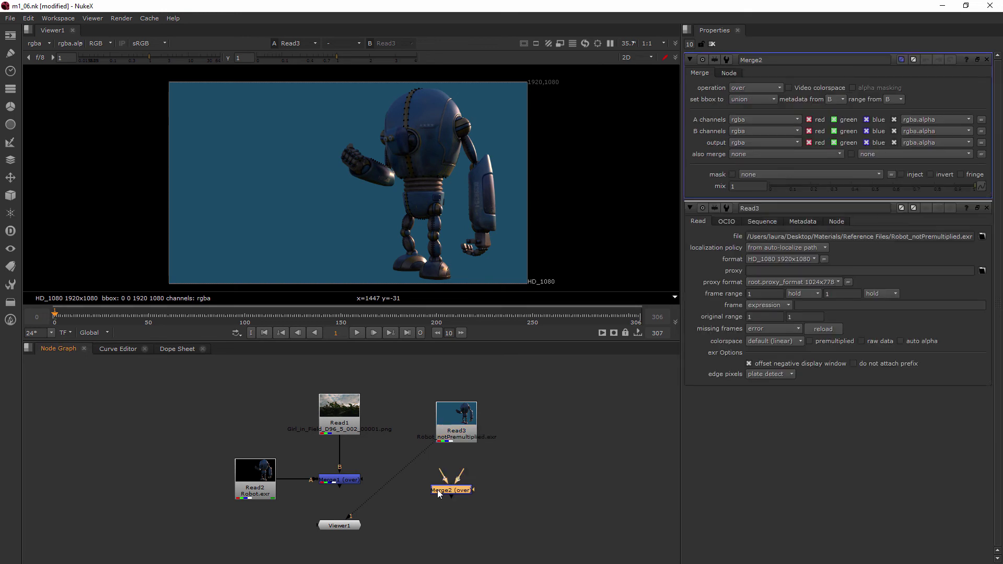
left_click_drag(451, 477, 342, 415)
left_click_drag(442, 473, 463, 433)
left_click_drag(452, 491, 458, 486)
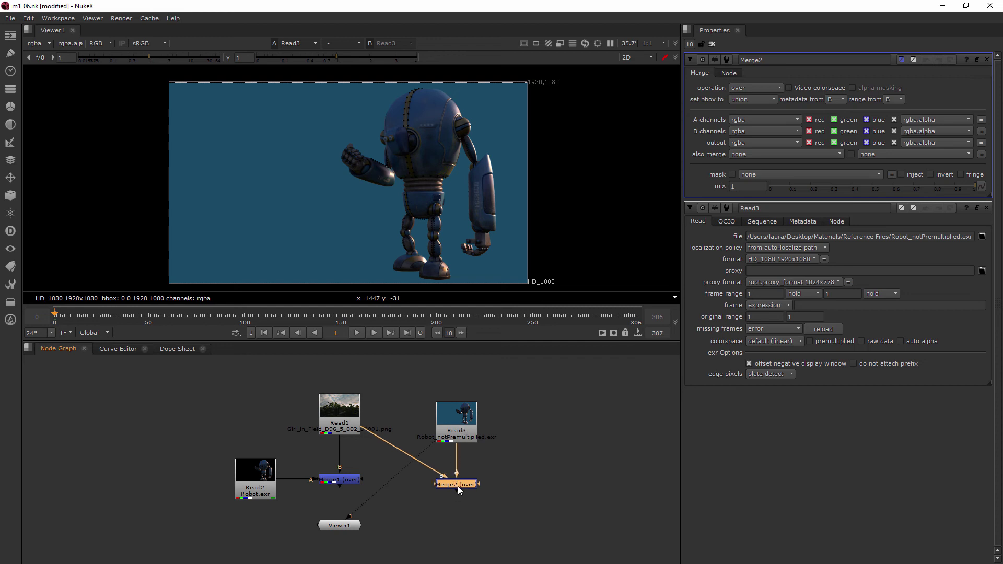
key("1")
key("1")
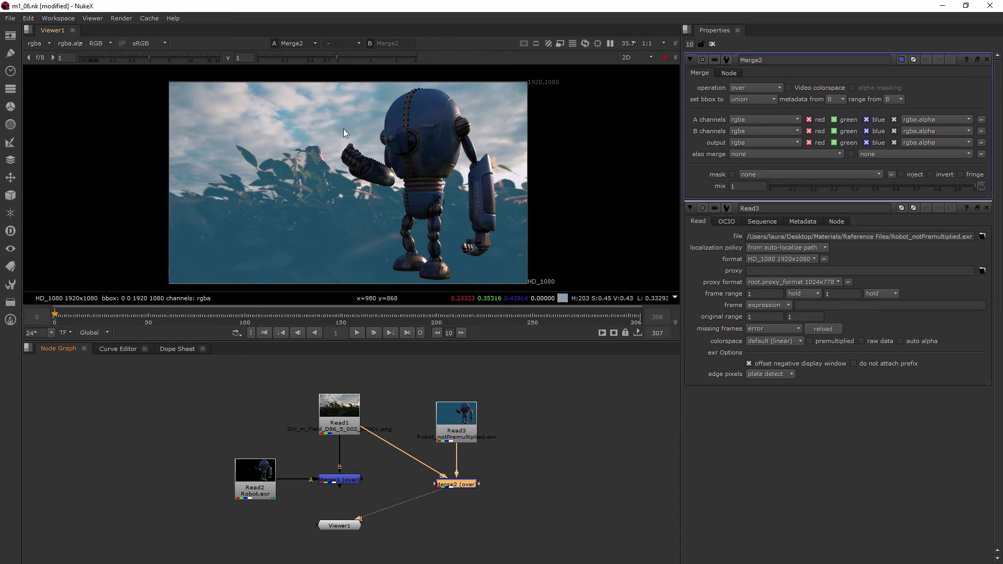
Step: Move the Read3 robot node higher in the node graph
mouse_move(502, 301)
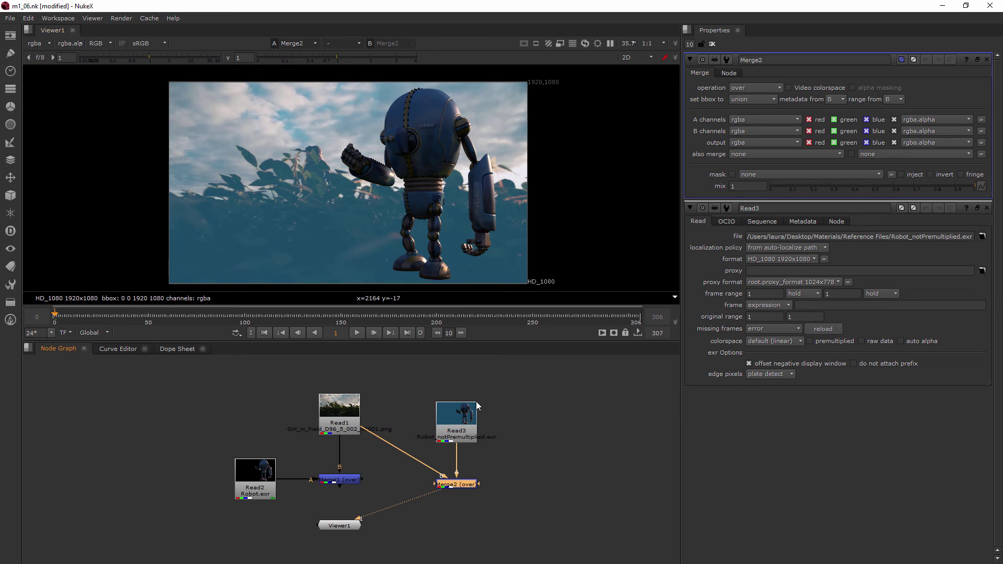
left_click_drag(465, 424, 465, 416)
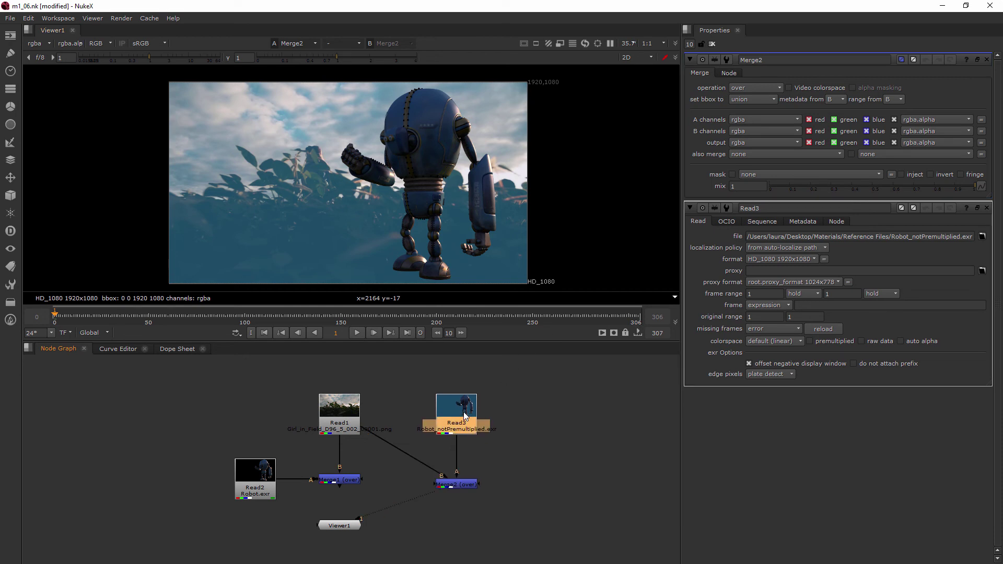
left_click(492, 476)
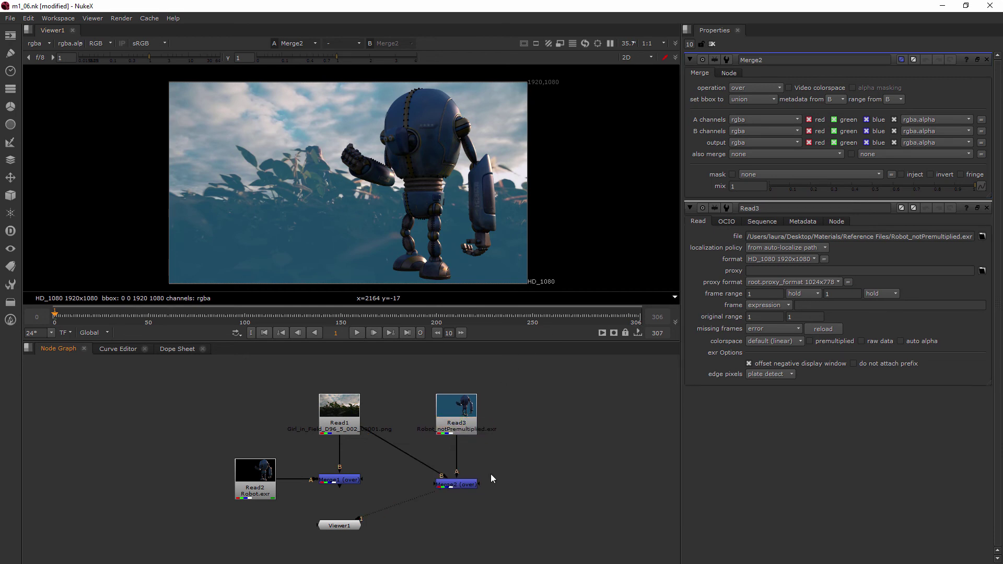
left_click_drag(483, 426, 483, 407)
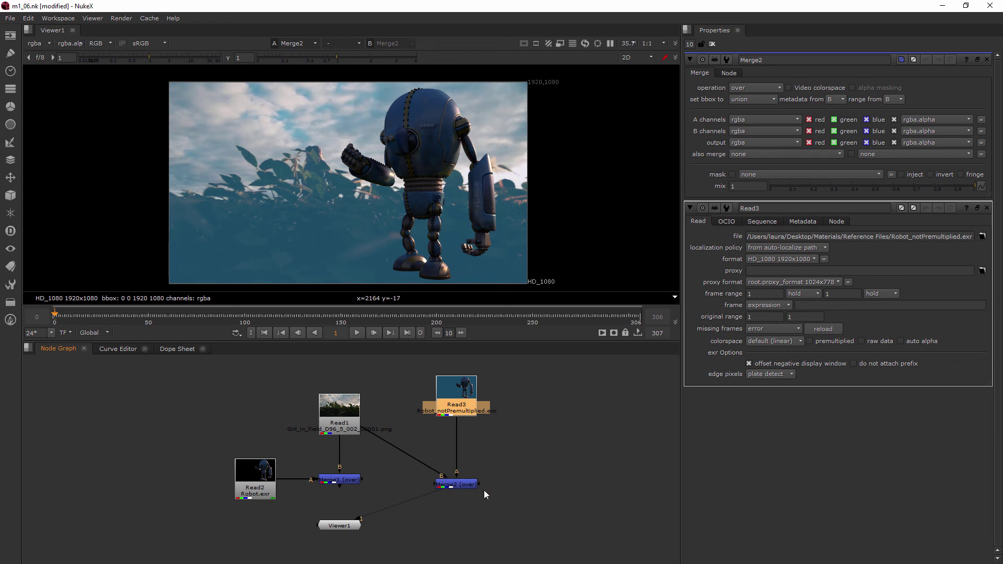
Step: Insert a Premult node on the pipe between Read3 and Merge2
left_click(492, 450)
key("Tab")
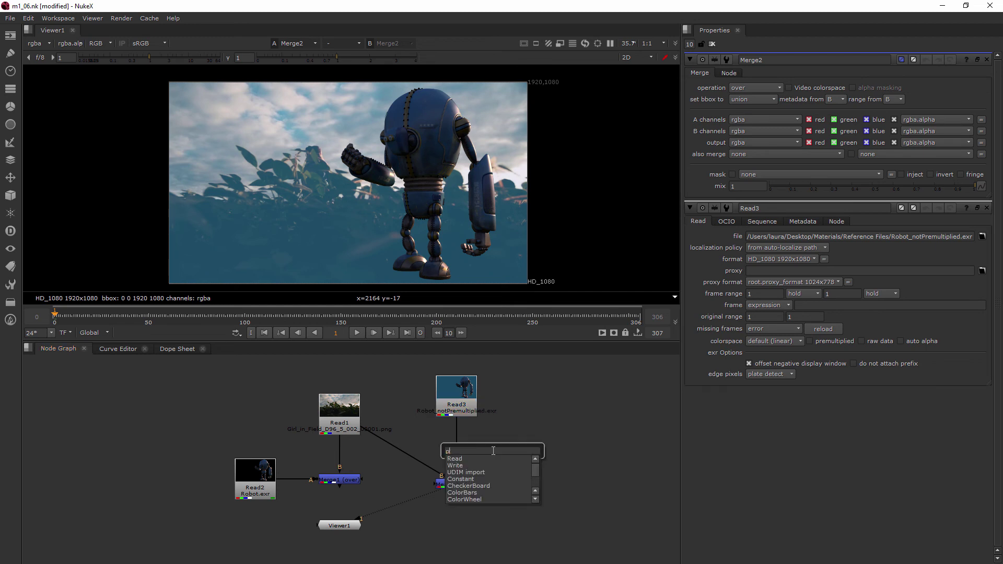
type("remult")
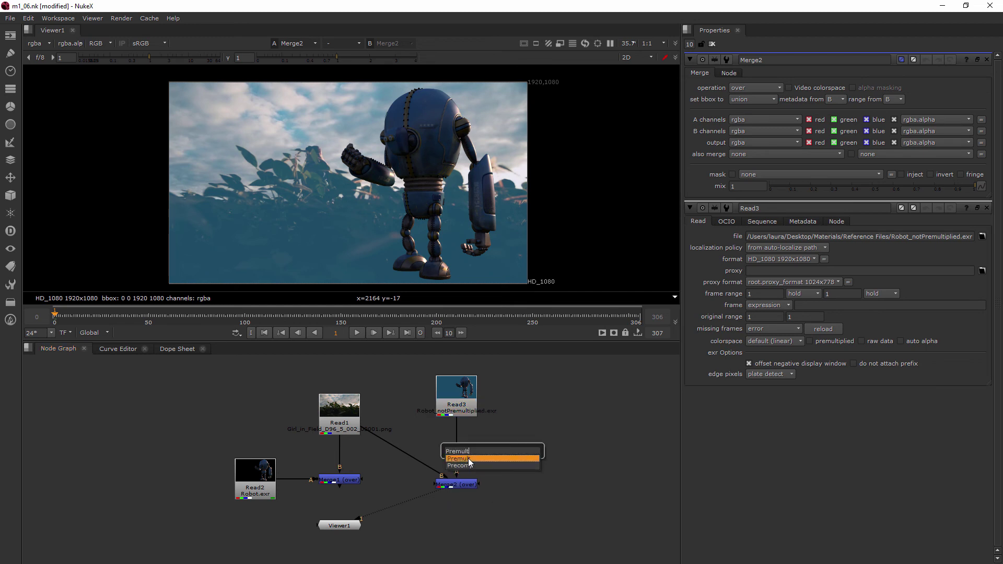
key("Return")
left_click_drag(499, 451, 462, 445)
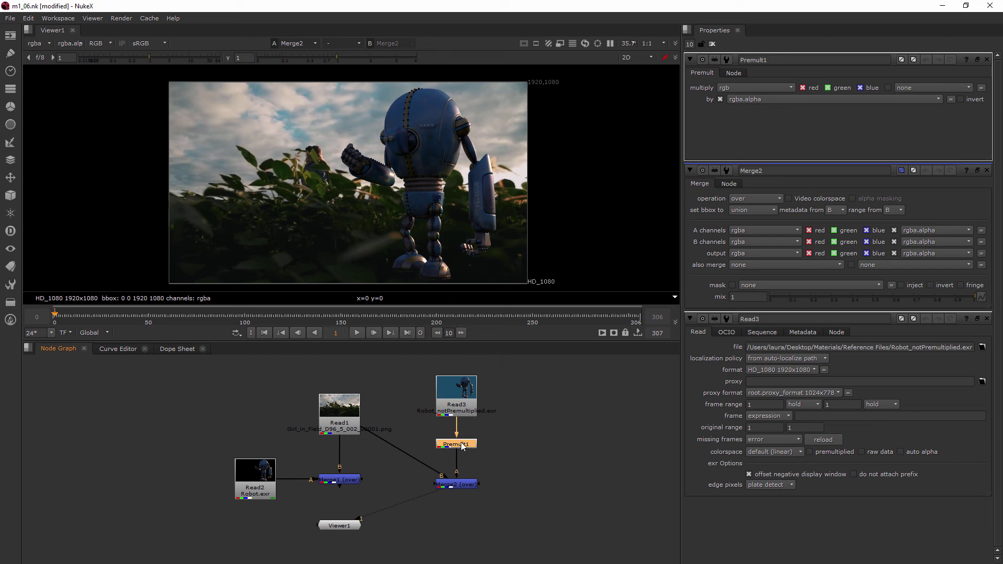
Step: Check the robot's alpha channel, then move Viewer1 below Merge2
left_click(461, 410)
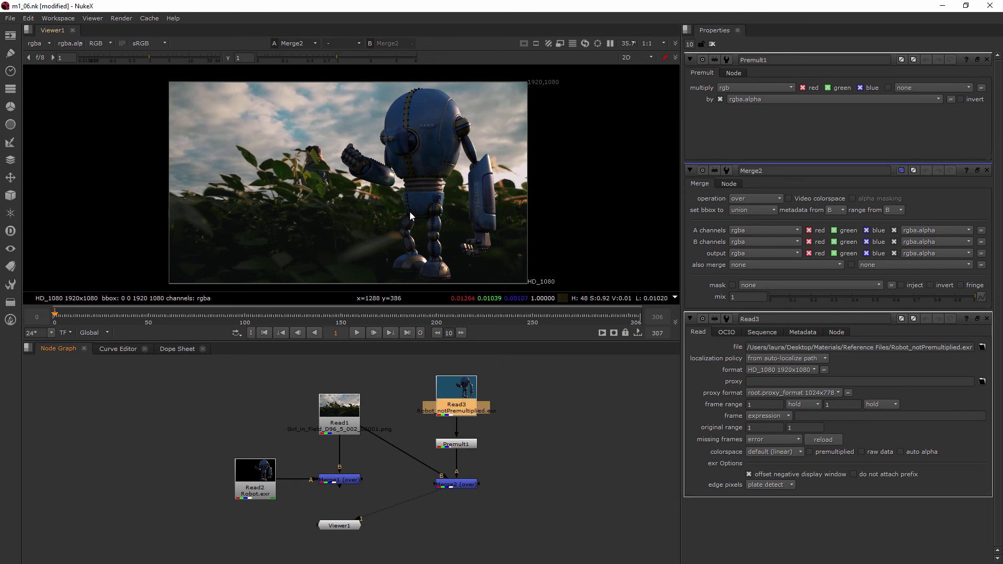
key("a")
key("a")
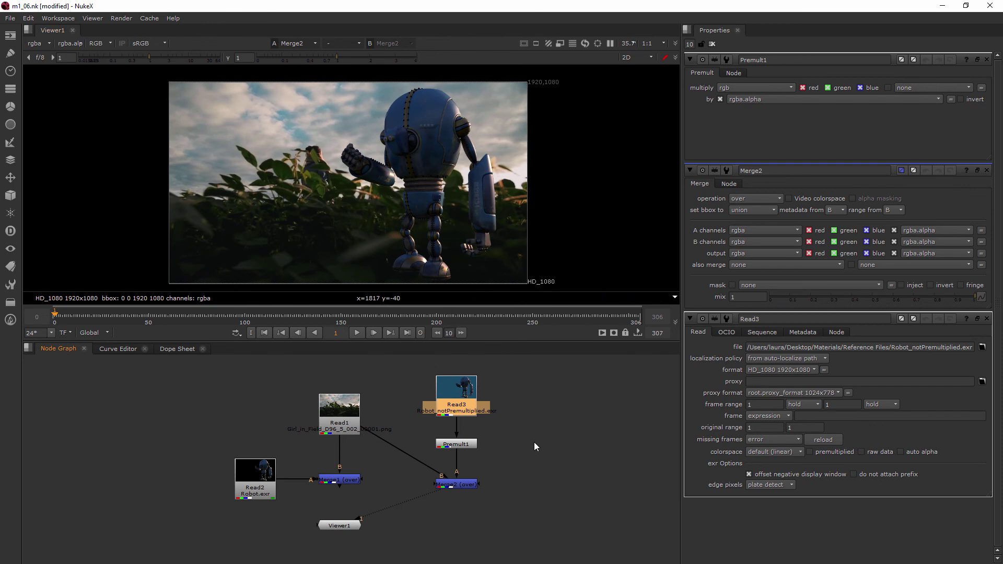
left_click_drag(363, 524, 432, 526)
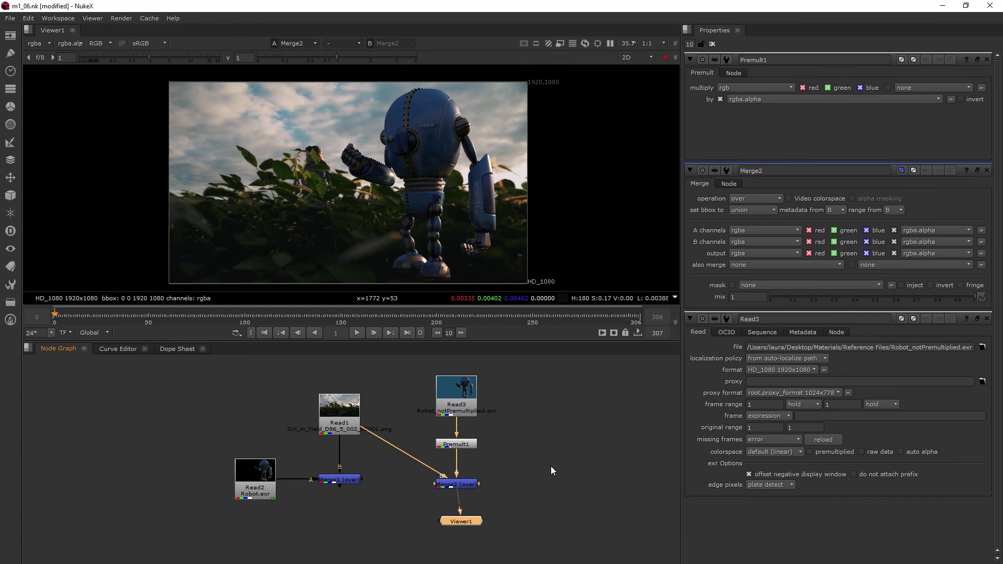
left_click_drag(261, 480, 175, 480)
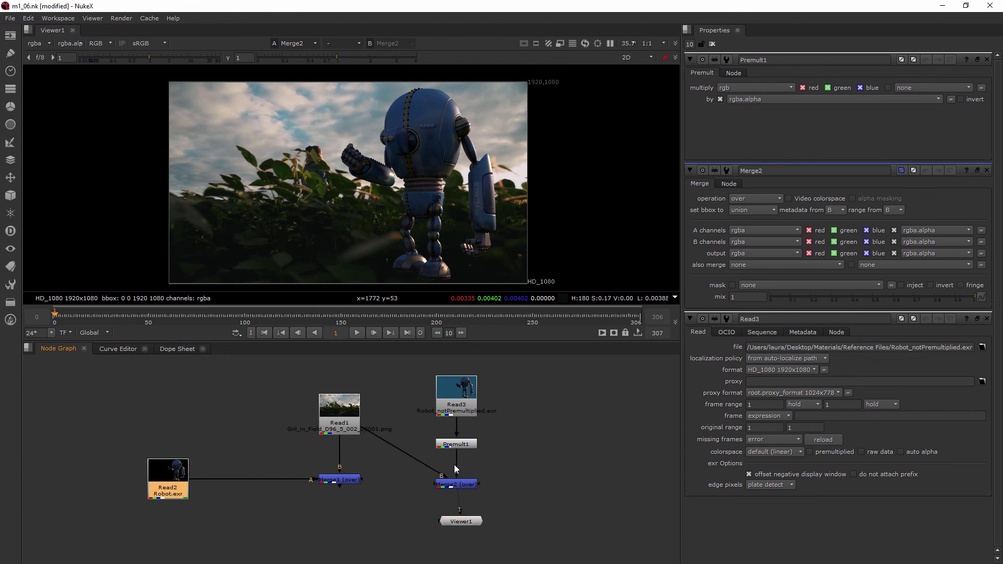
left_click_drag(459, 521, 393, 525)
left_click_drag(438, 502, 181, 478)
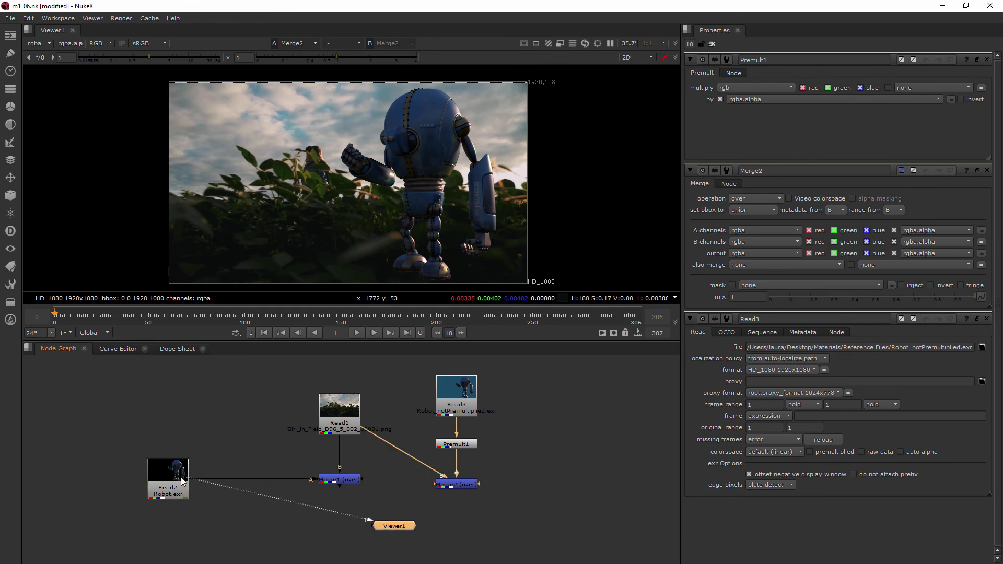
left_click_drag(407, 528, 179, 540)
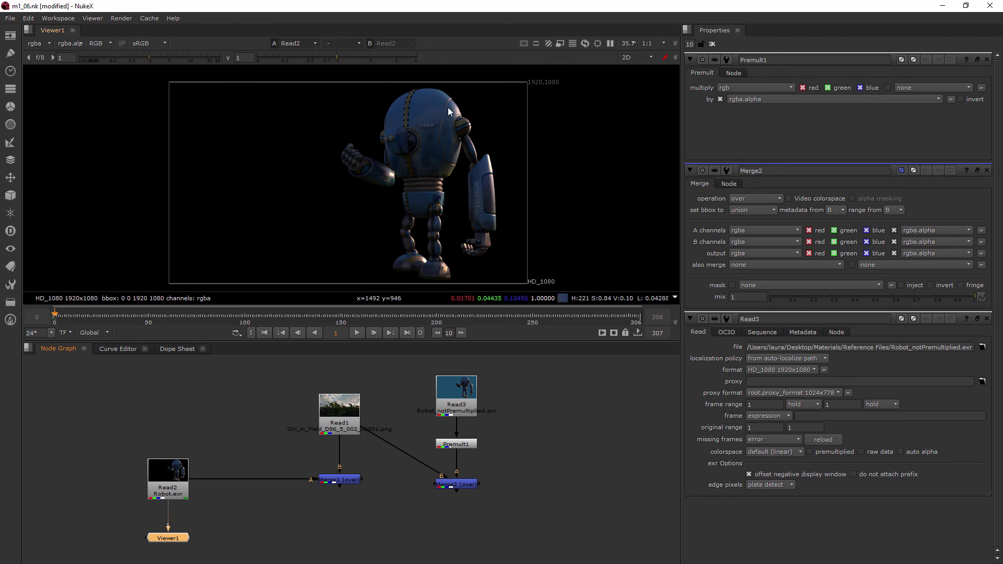
scroll(447, 108, "up", 10)
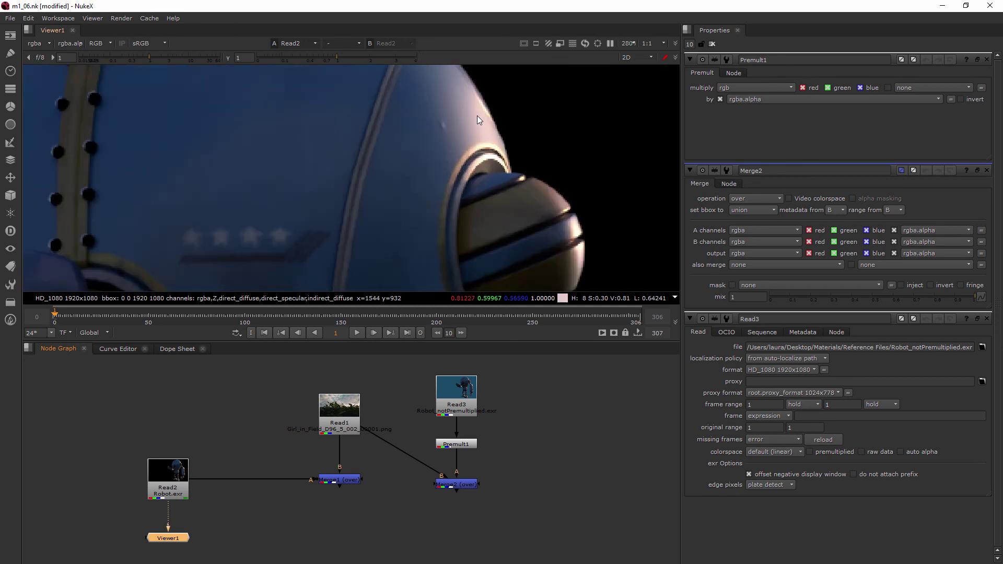
scroll(478, 115, "up", 1)
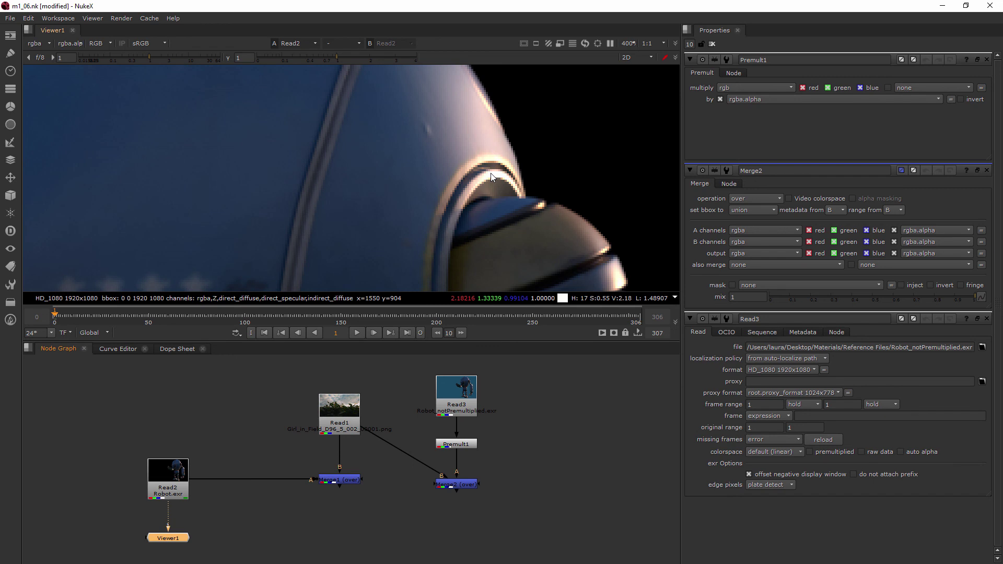
Step: Insert an Unpremult1 node between the Robot.exr read (Read2) and Merge1
left_click(231, 550)
key("Tab")
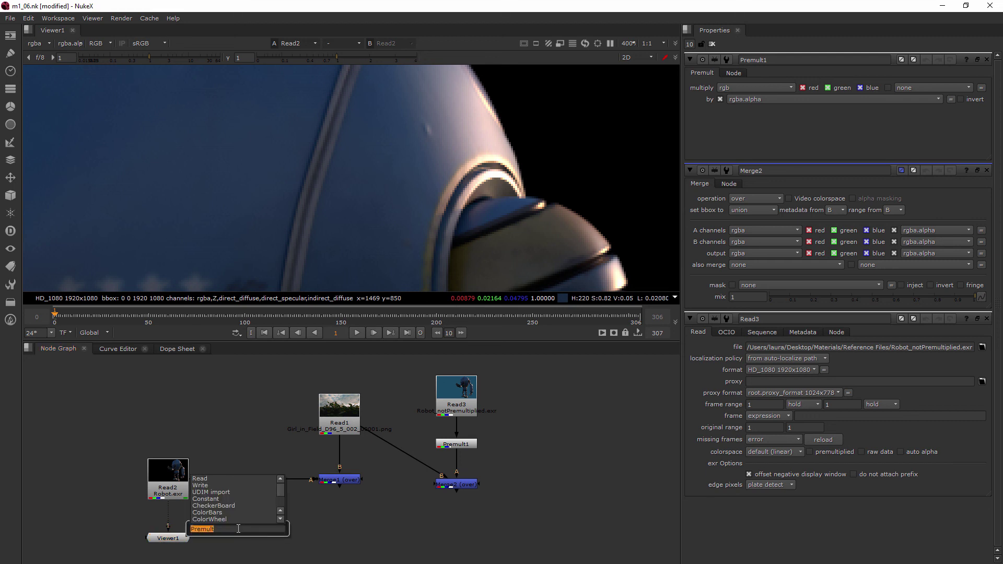
type("unp")
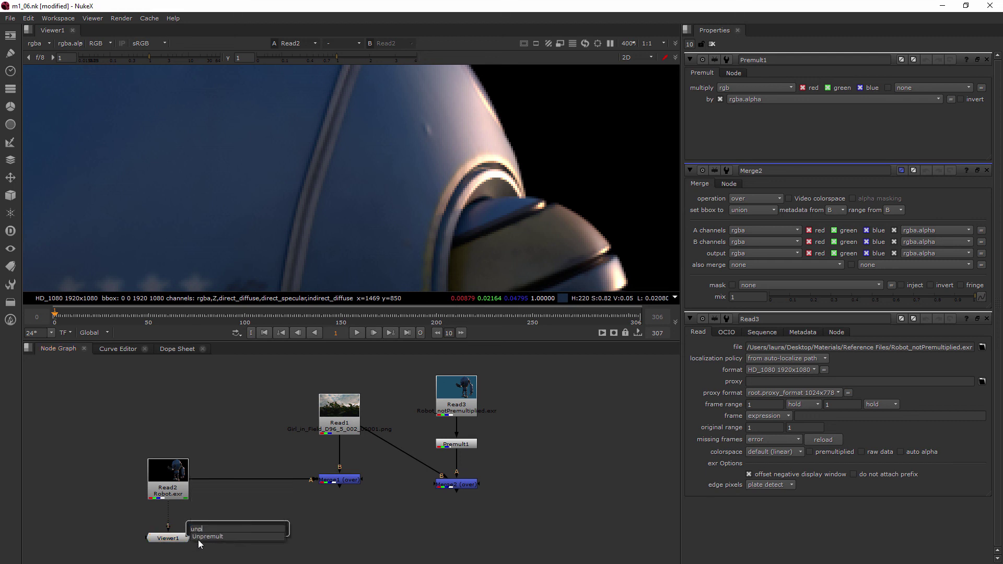
key("Return")
left_click_drag(222, 530, 224, 480)
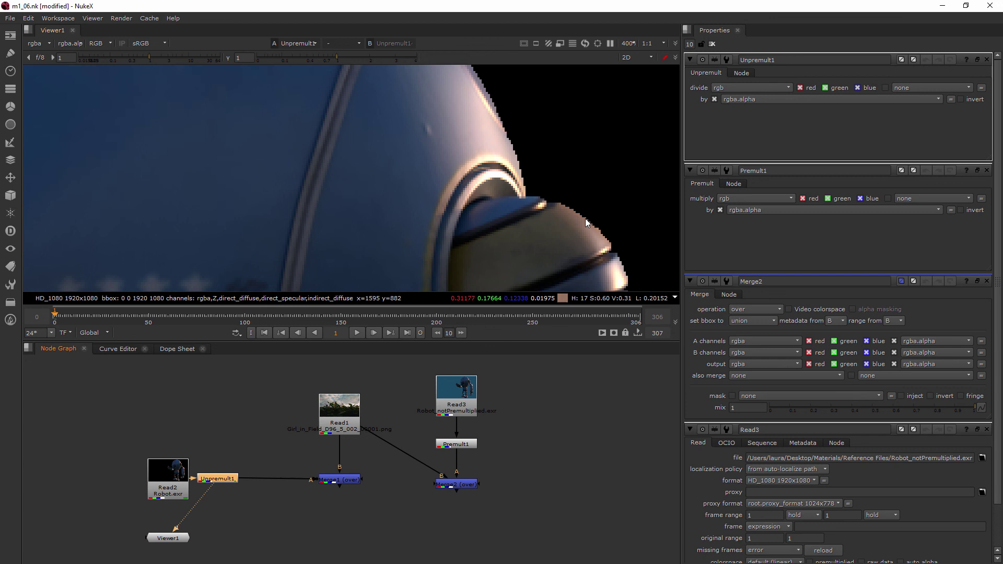
Step: Inspect the robot's edges closely in the viewer, then shift Viewer1 further right
middle_click_drag(585, 219, 397, 174)
middle_click_drag(383, 256, 344, 83)
middle_click_drag(404, 218, 336, 95)
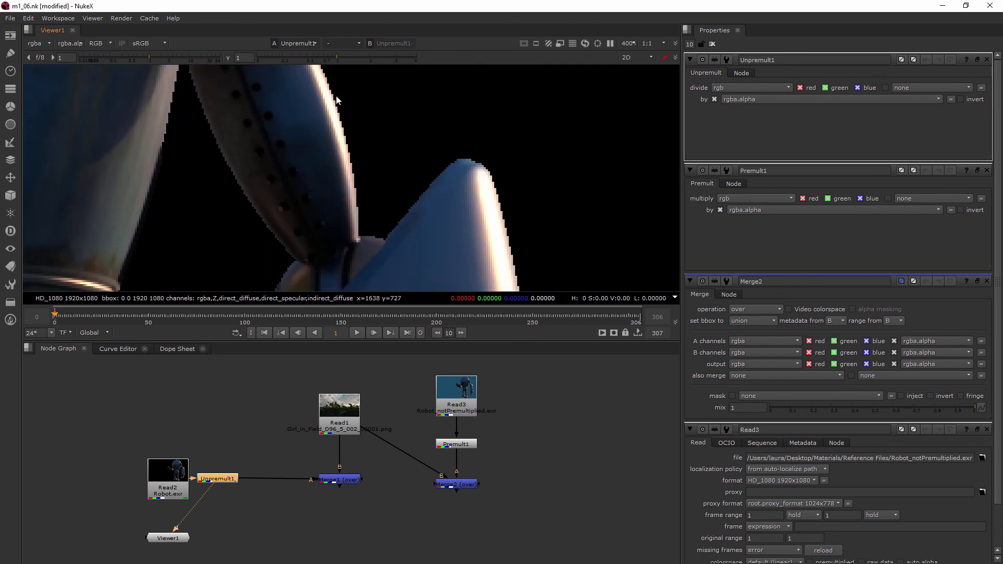
scroll(243, 194, "up", 5)
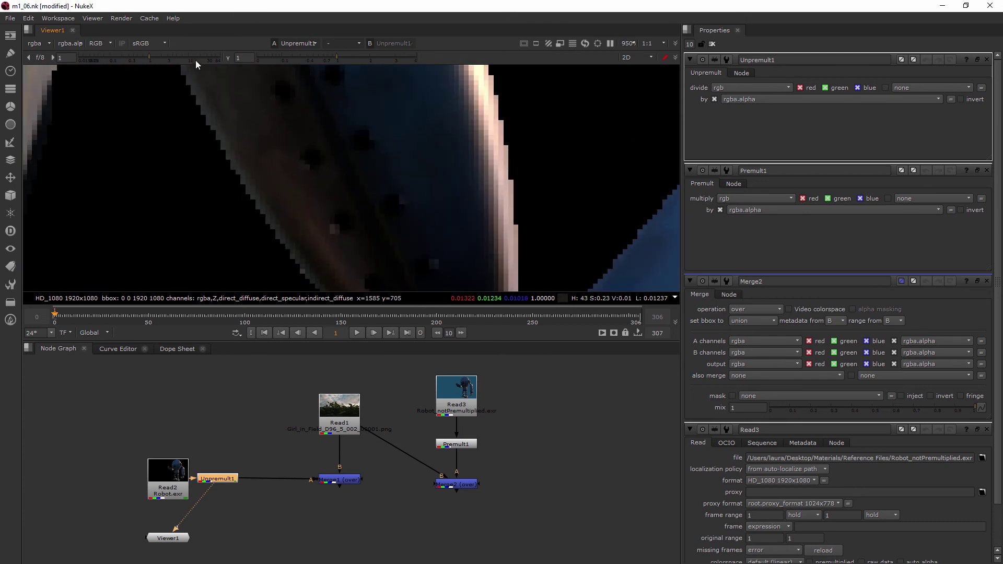
scroll(299, 232, "down", 10)
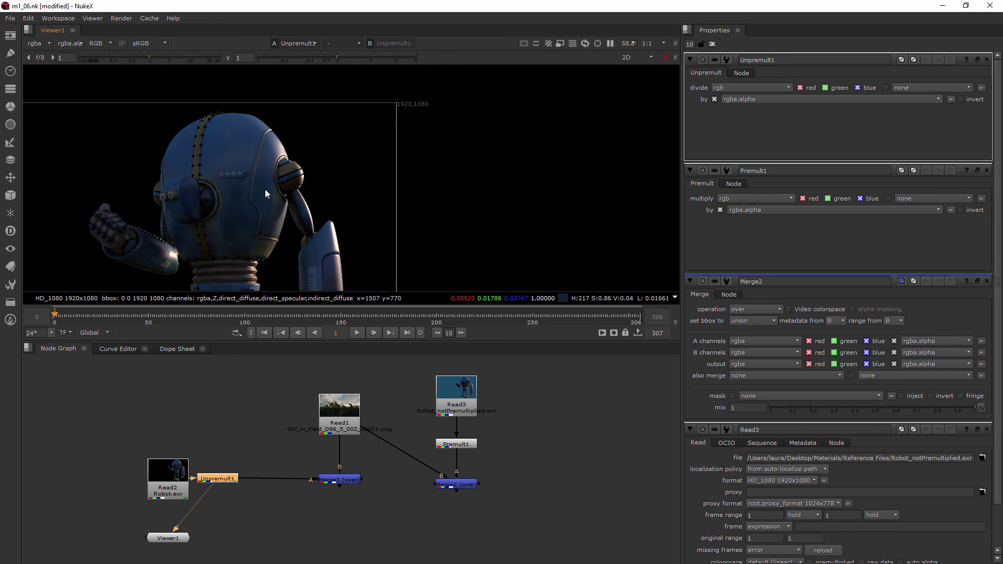
scroll(254, 155, "up", 3)
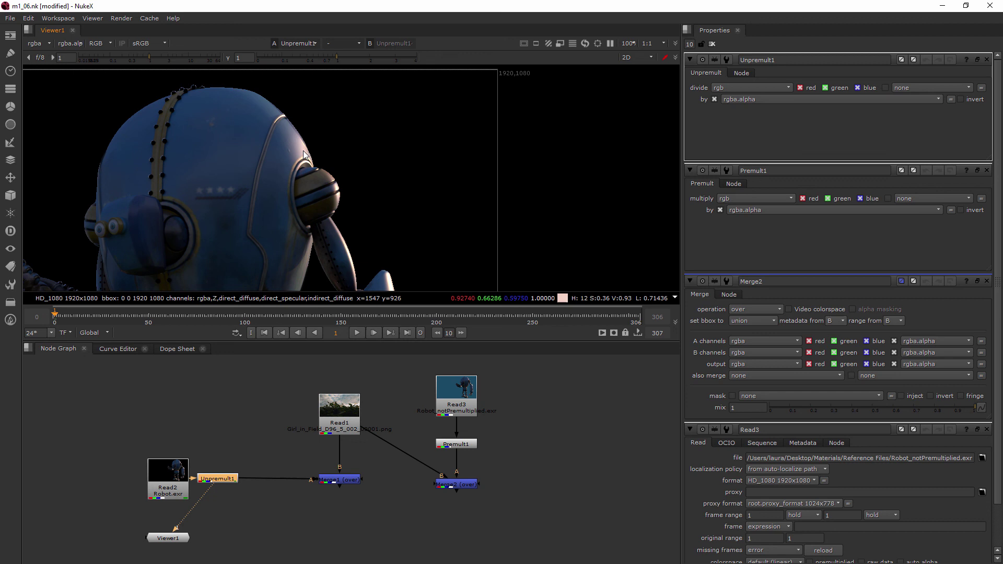
scroll(303, 151, "up", 7)
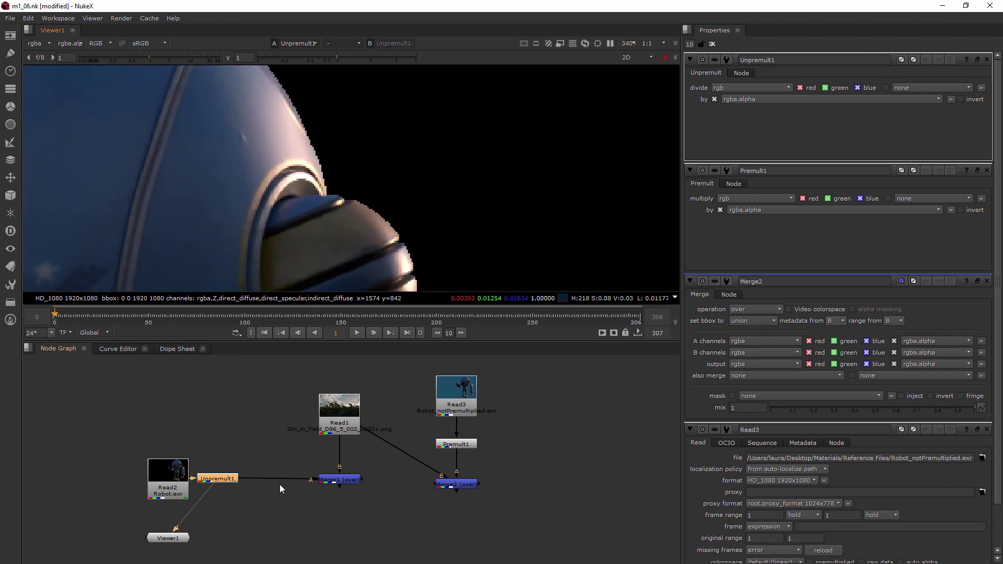
left_click_drag(159, 542, 248, 545)
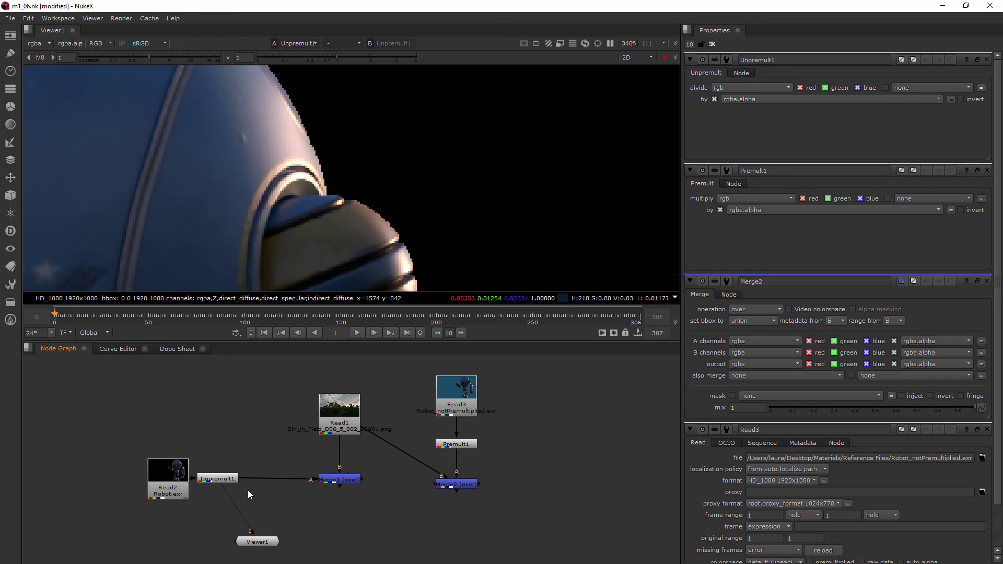
Step: Insert Premult2 between Unpremult1 and Merge1 and view Merge1's composite
key("Tab")
type("pr")
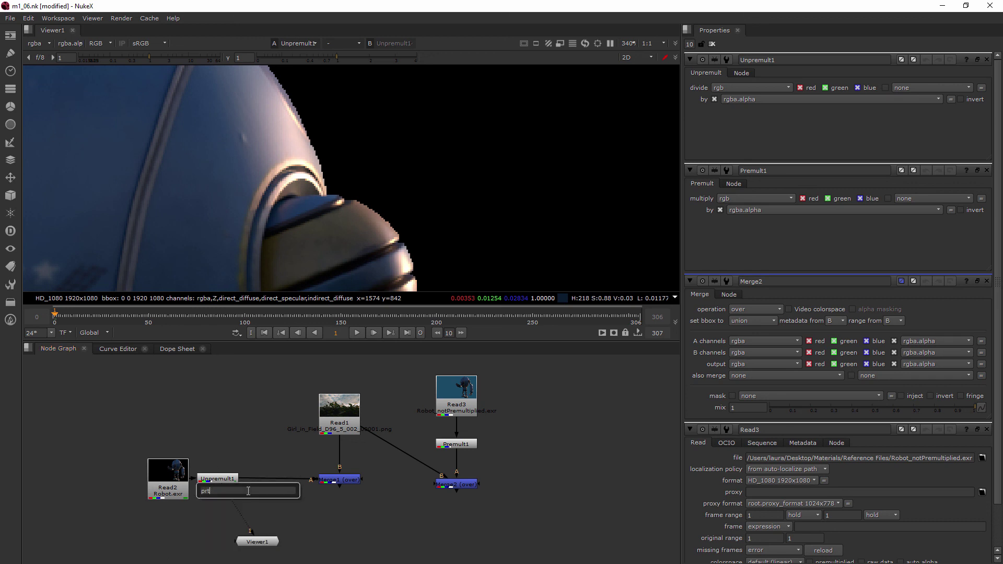
type("emult")
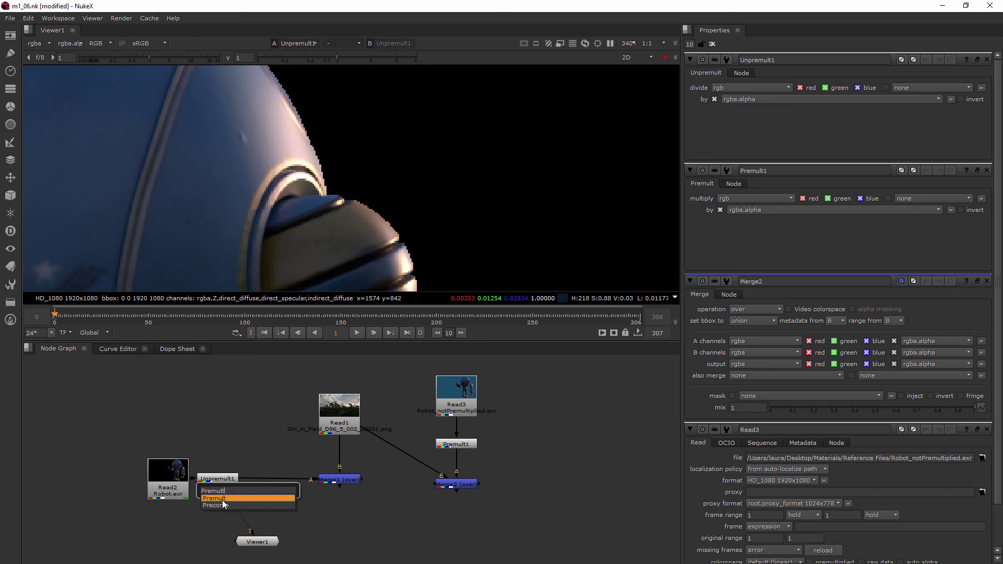
left_click(221, 500)
left_click_drag(278, 481, 277, 480)
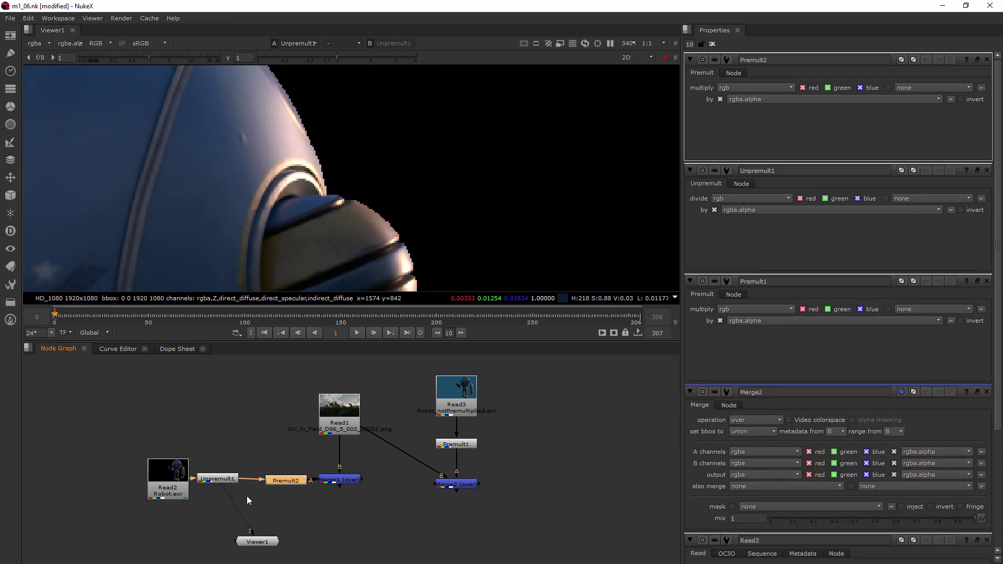
key("1")
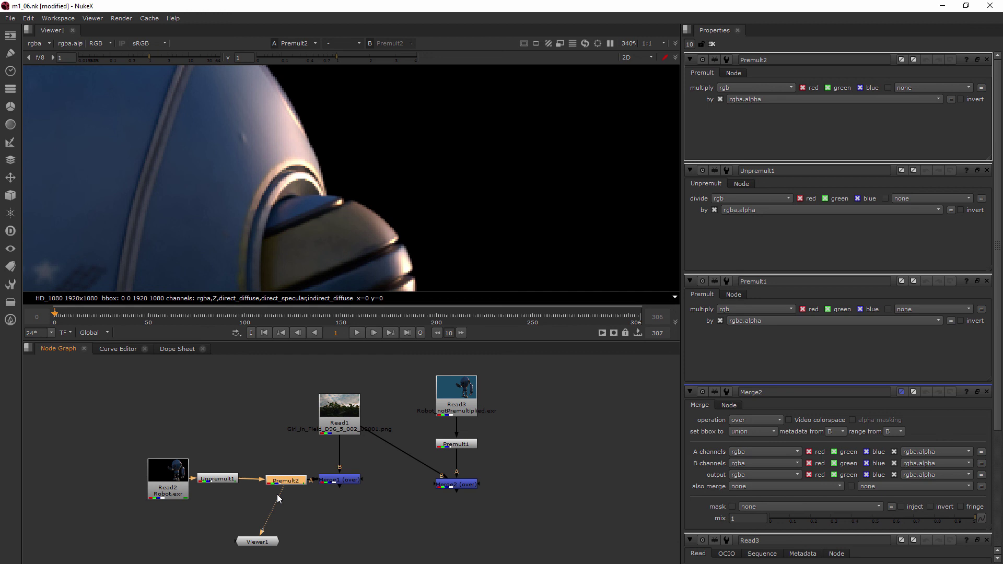
mouse_move(281, 488)
left_mouse_down()
mouse_move(175, 478)
mouse_move(282, 484)
left_mouse_up()
Step: Show Unpremult1's settings and zoom out to frame the whole image
left_click_drag(220, 477, 342, 482)
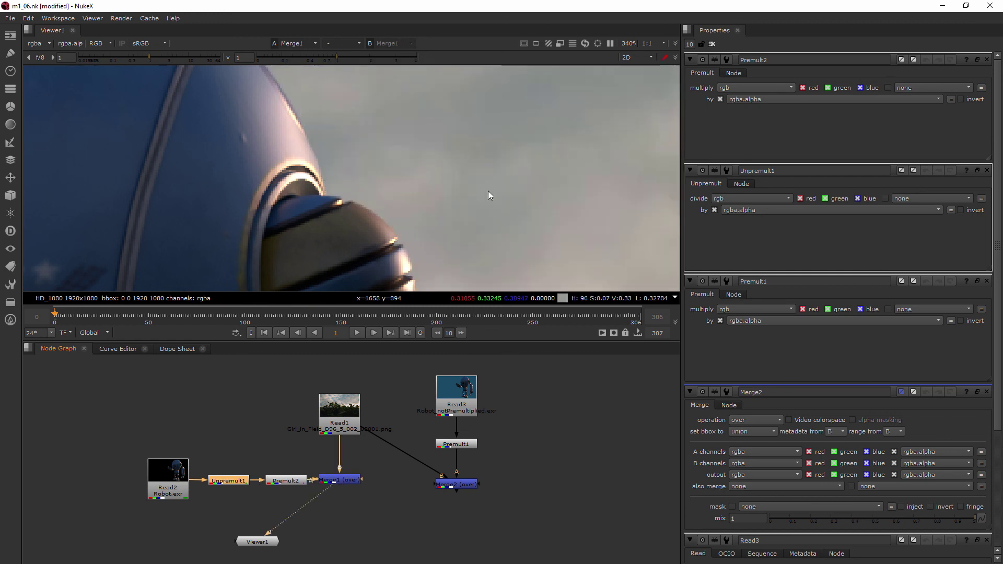
scroll(474, 182, "down", 5)
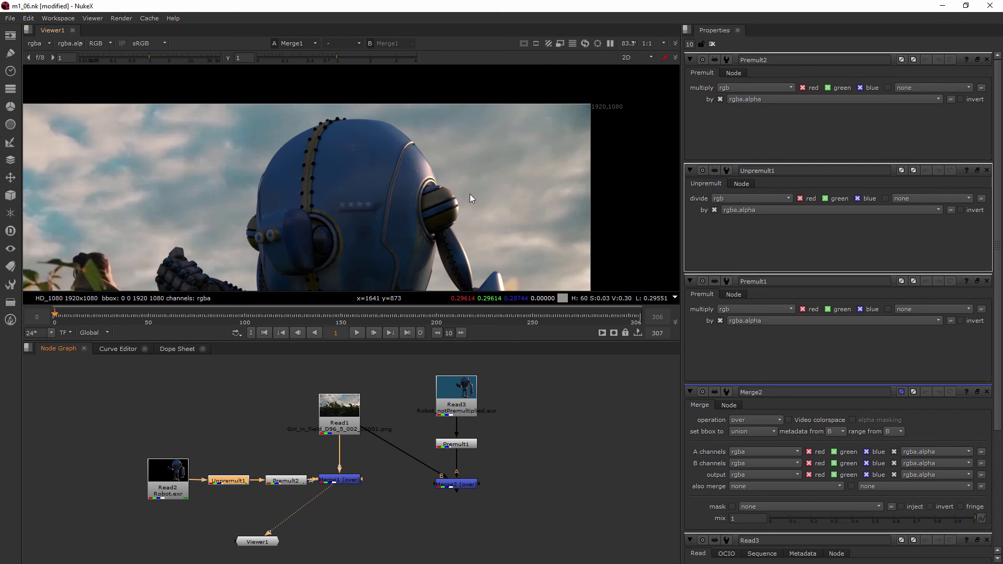
scroll(462, 179, "down", 3)
middle_click_drag(464, 176, 478, 127)
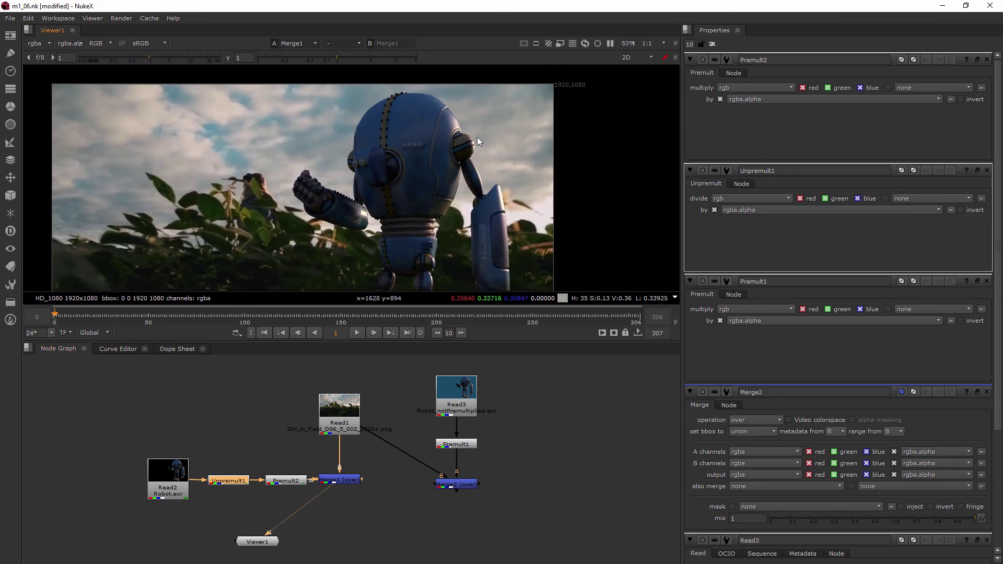
scroll(466, 186, "down", 1)
middle_click_drag(466, 186, 463, 152)
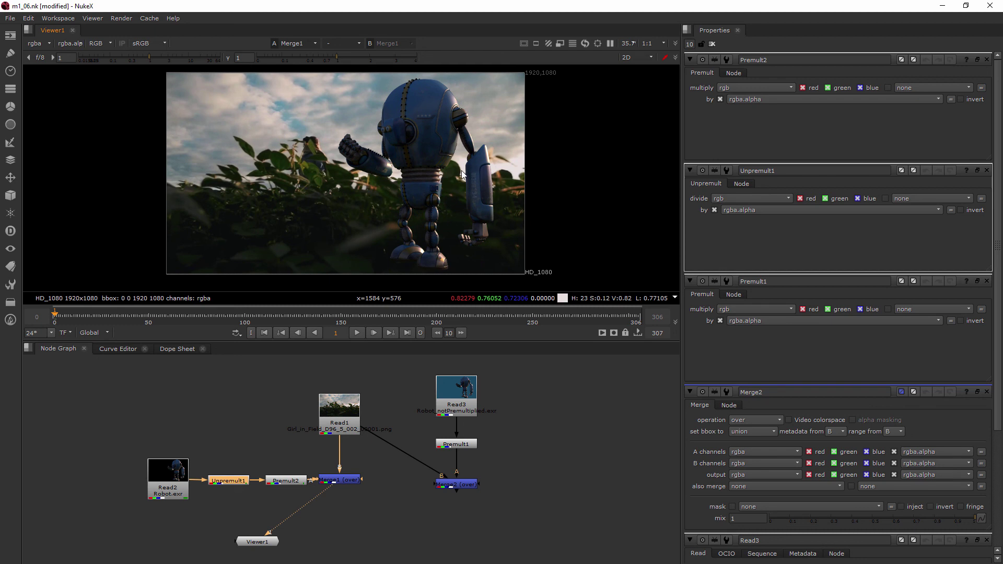
Step: Wire Viewer1 to Merge2, place it beneath Merge2, and zoom into the robot
left_click_drag(325, 488, 455, 485)
left_click_drag(275, 540, 467, 534)
scroll(439, 124, "up", 2)
scroll(443, 113, "up", 1)
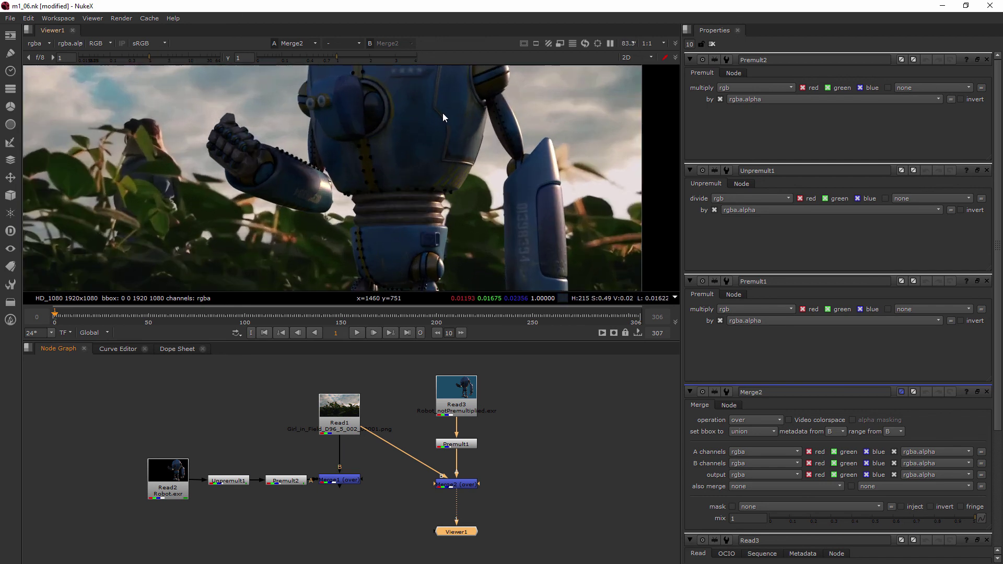
scroll(427, 193, "up", 1)
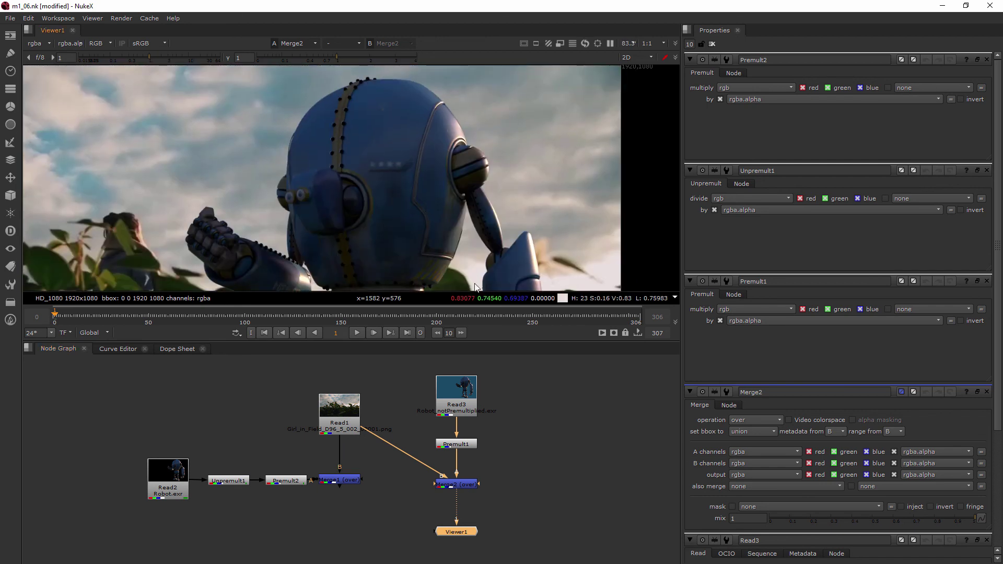